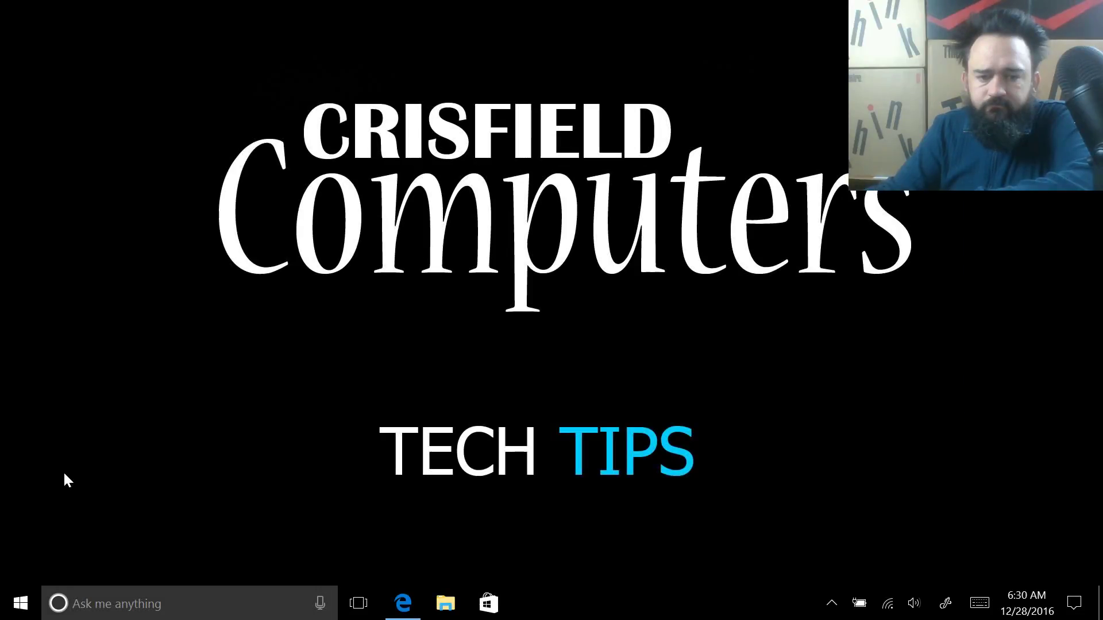
- Launch Outlook 2016 from the app list and move past the welcome screen
click(33, 597)
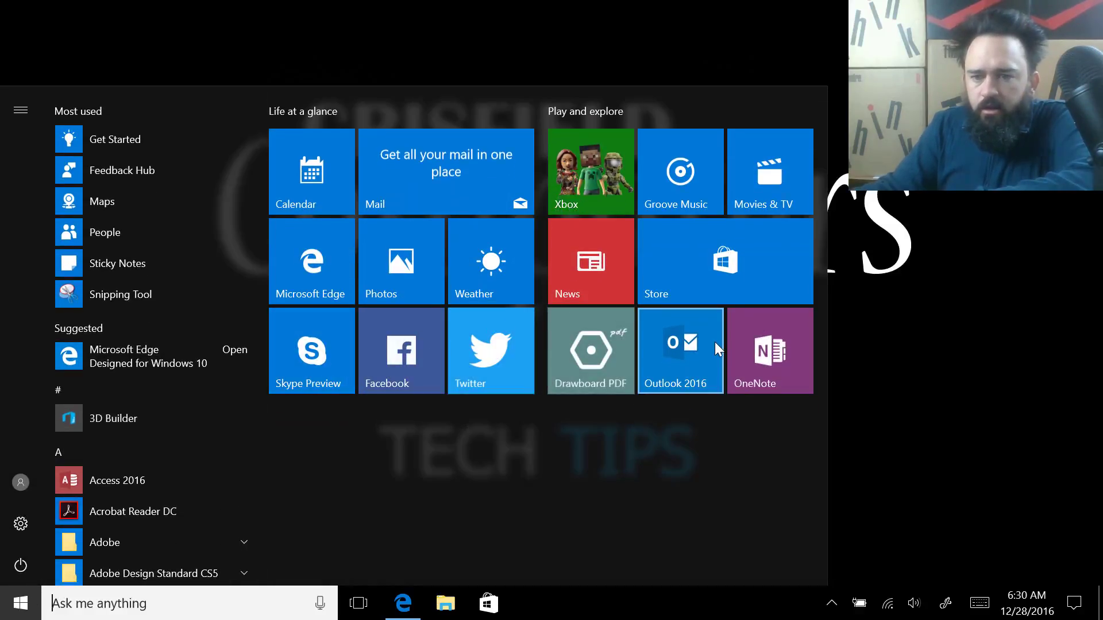
click(712, 345)
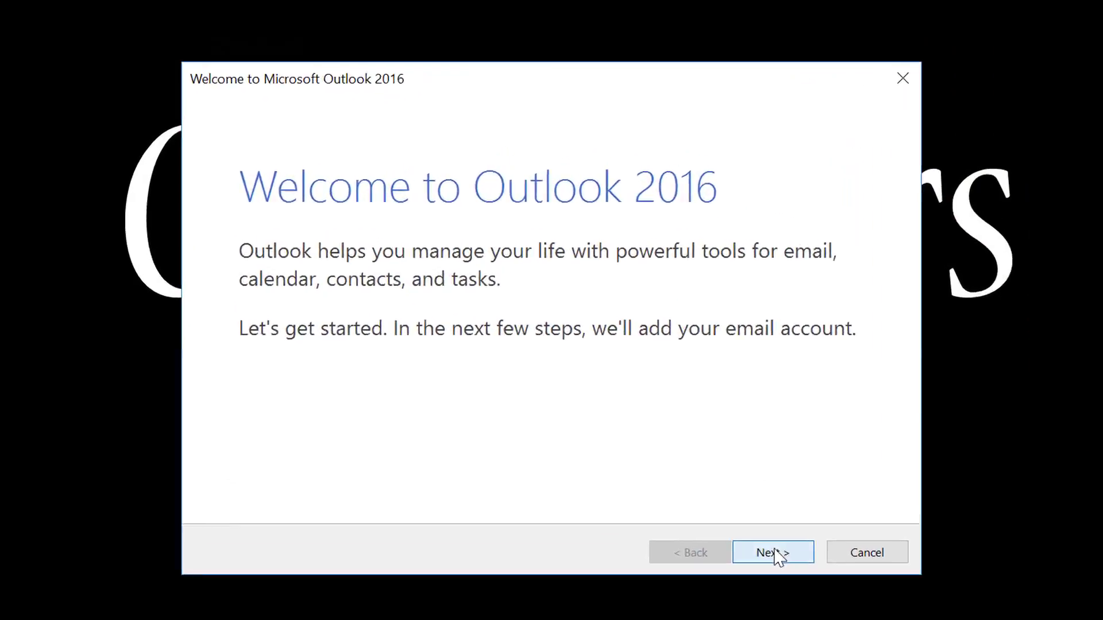
click(723, 472)
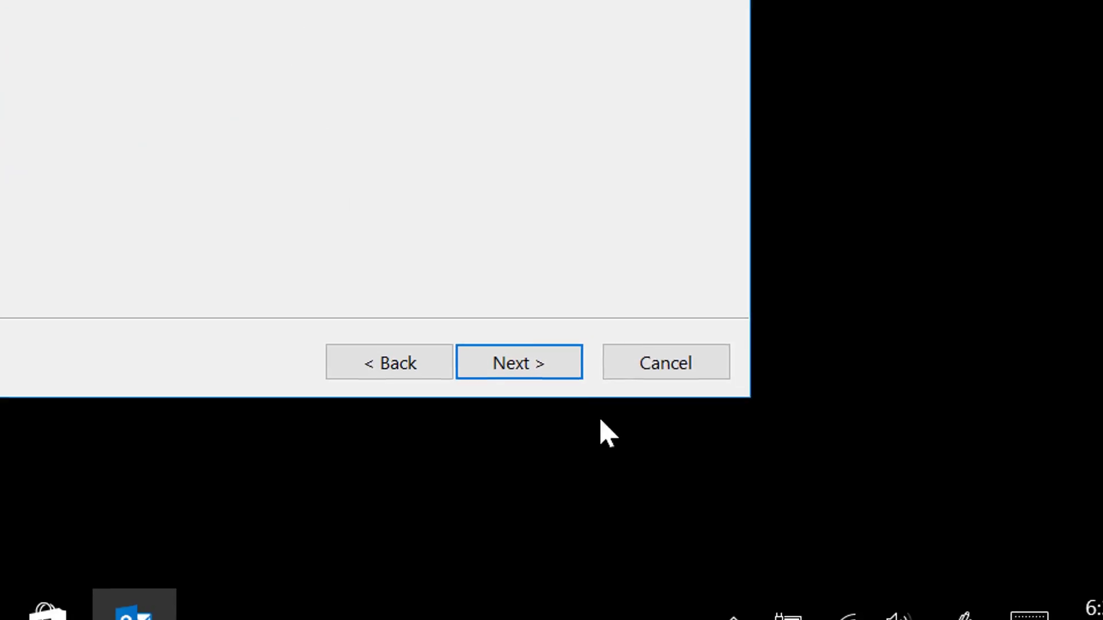
- Enter the account holder's name, e-mail address and password (twice) on the Auto Account Setup form
click(490, 364)
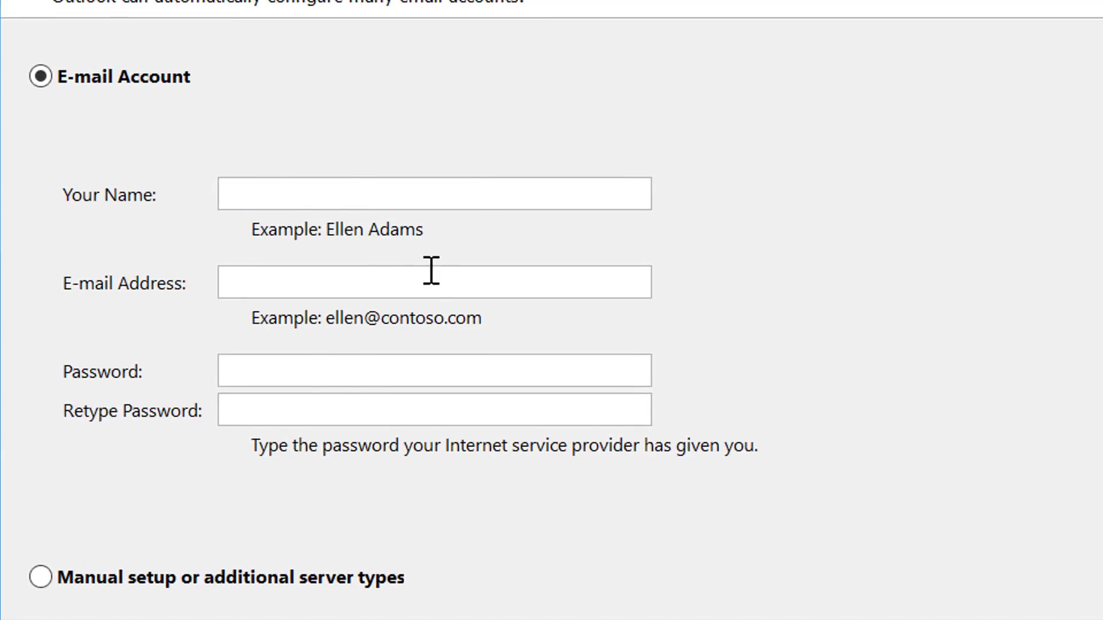
text(Joh)
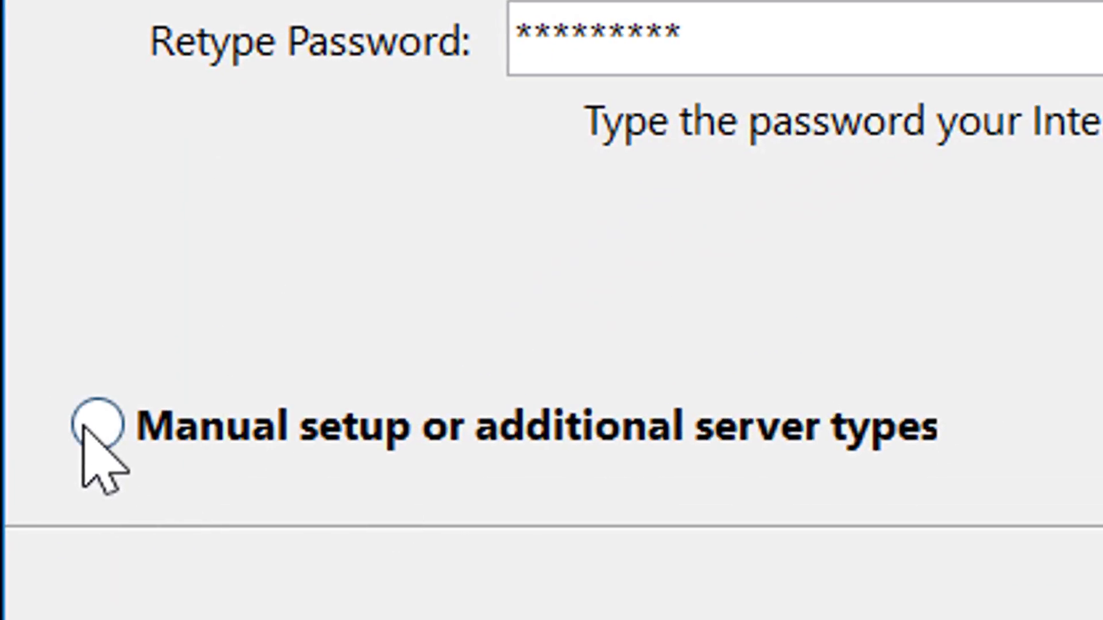
- Choose manual setup with the POP or IMAP service type to reach the server settings page
click(98, 424)
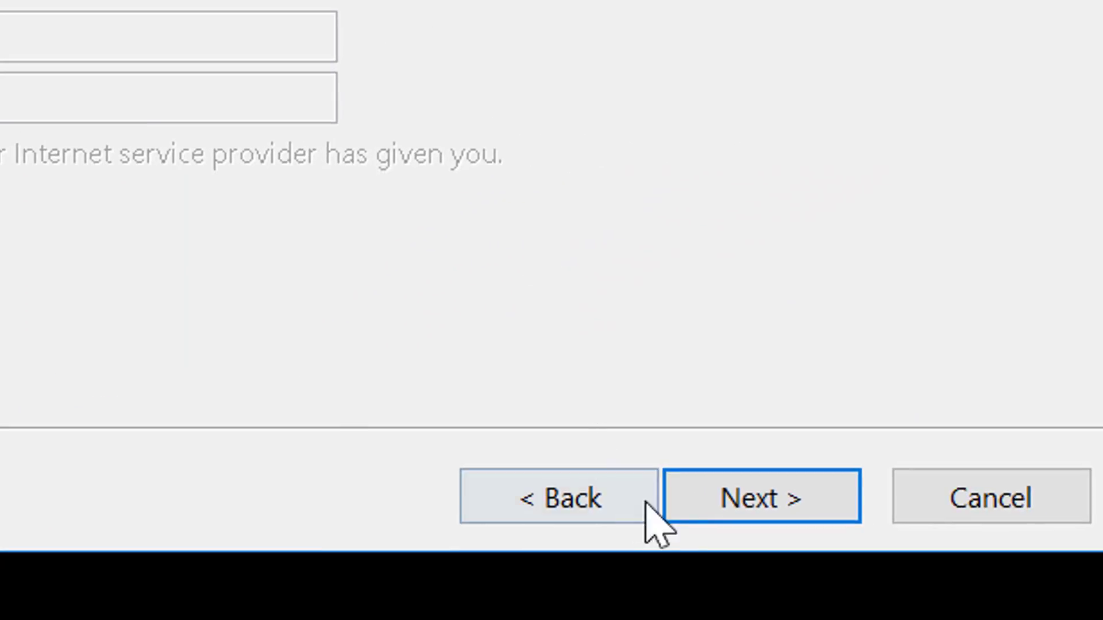
click(692, 508)
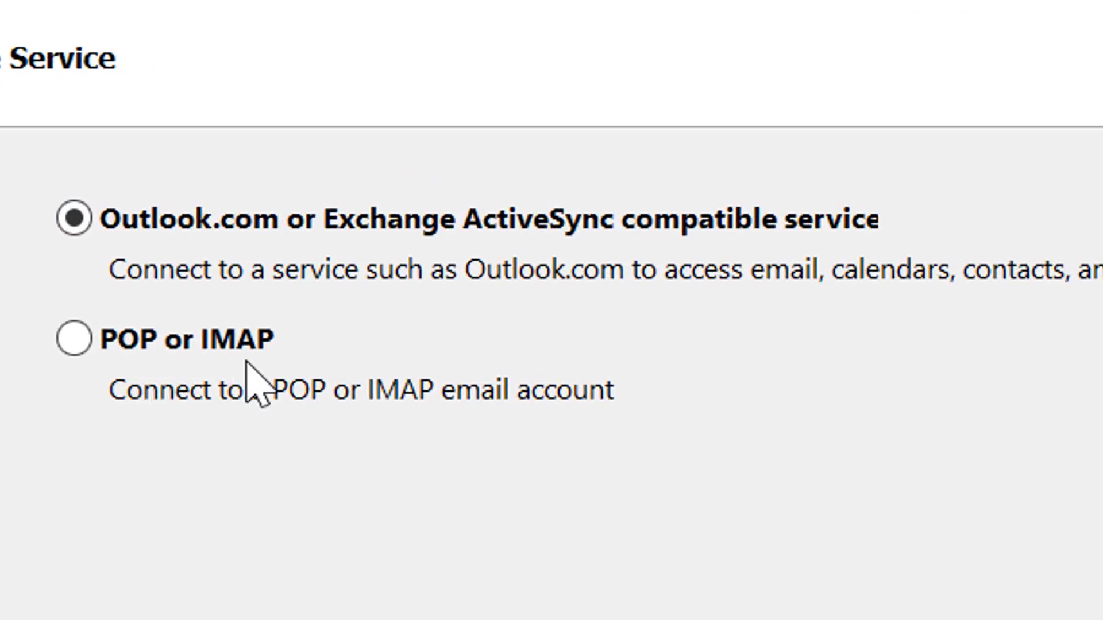
click(76, 338)
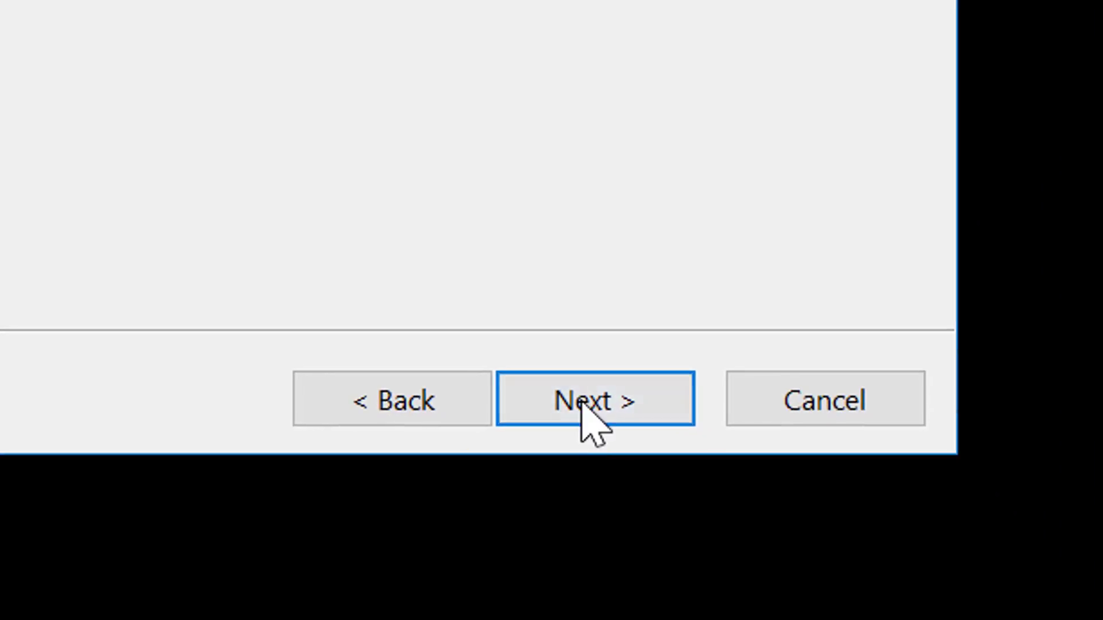
click(583, 399)
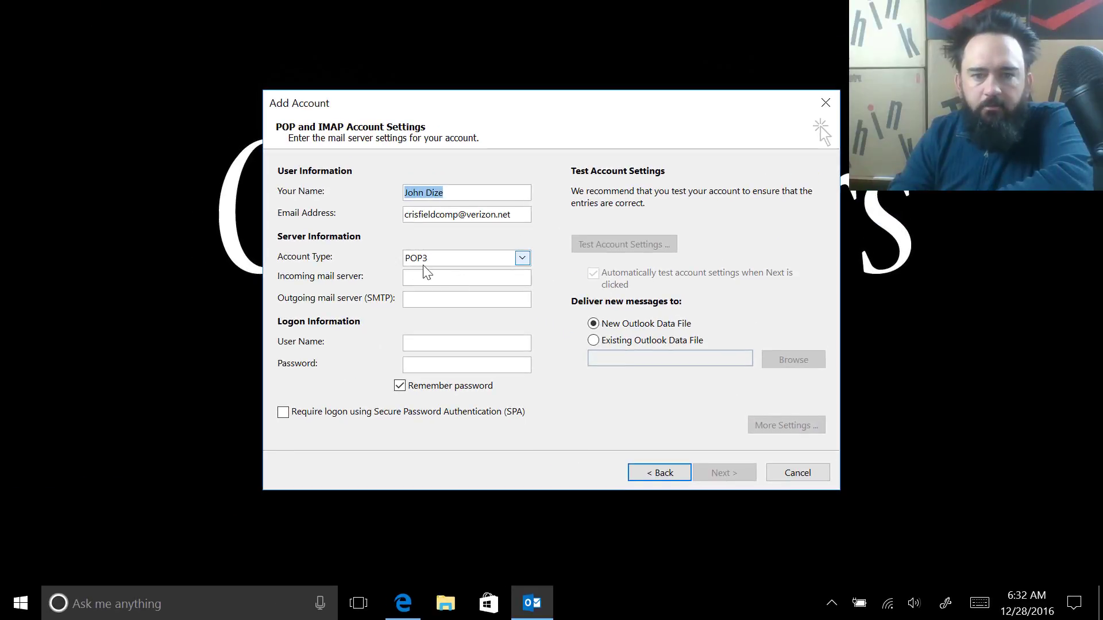
- Set the account type to POP3
click(141, 62)
click(169, 76)
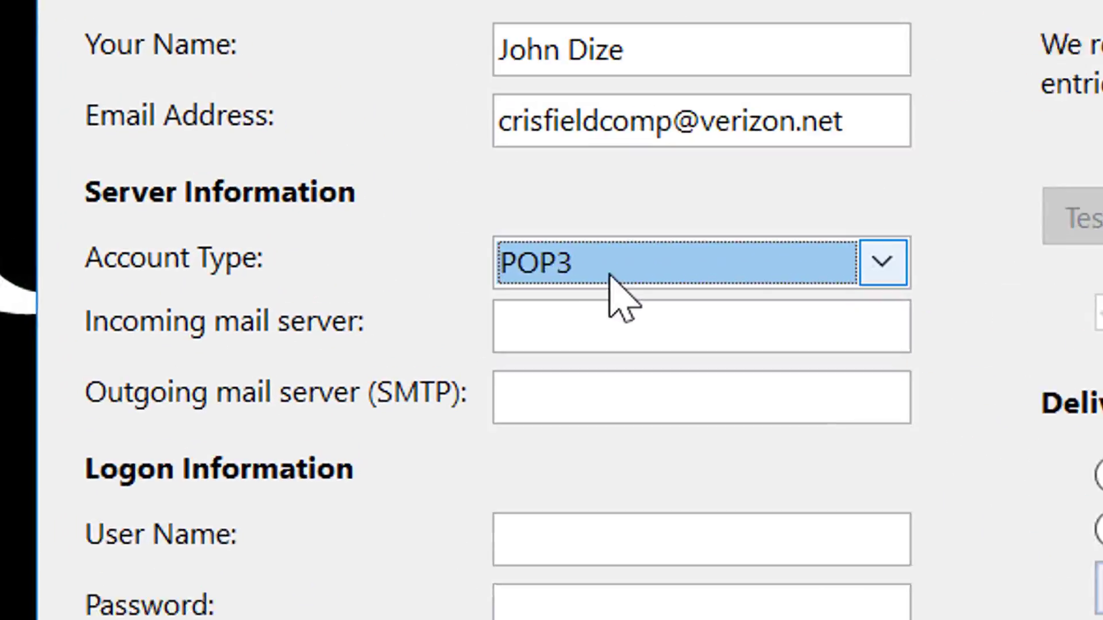
click(460, 257)
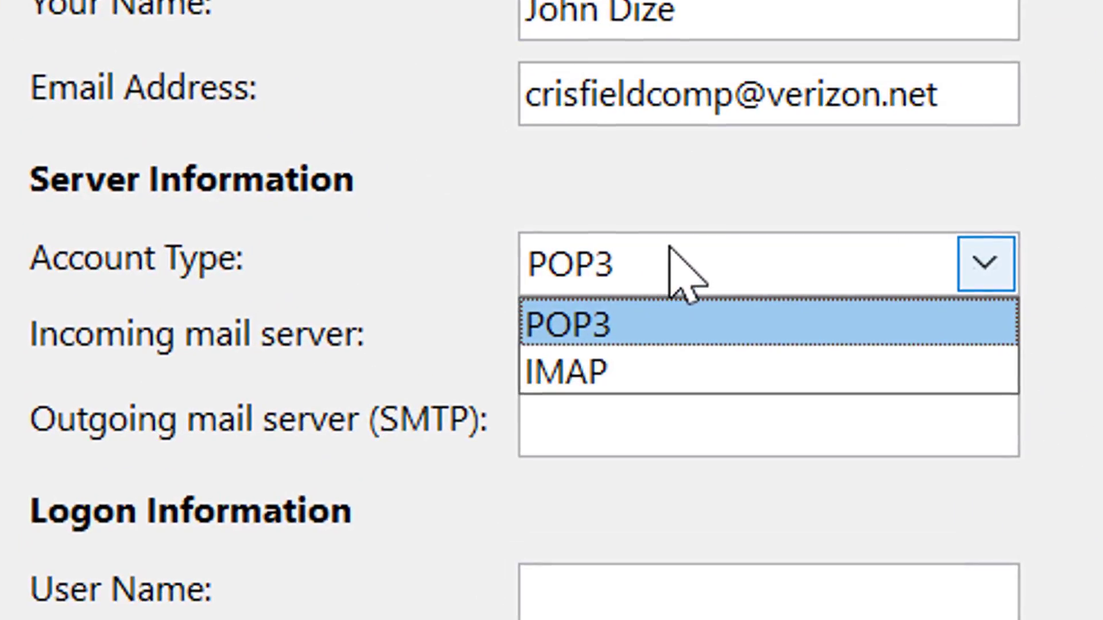
click(743, 317)
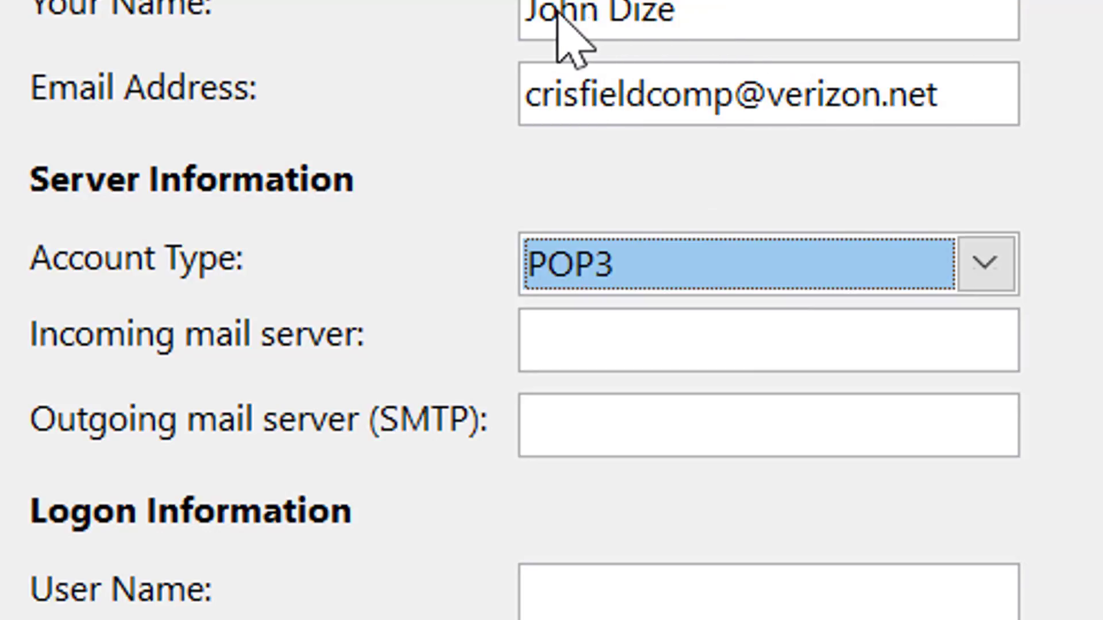
- Enter pop.verizon.net as incoming and smtp.verizon.net as outgoing server, fixing the smto typo
click(793, 362)
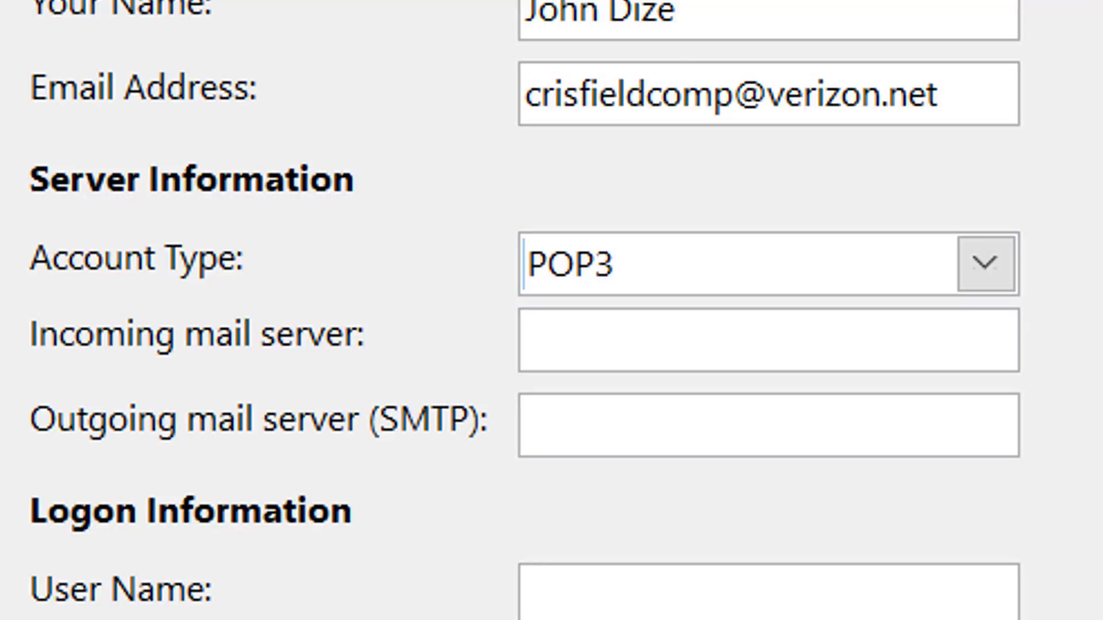
text(pop.ver)
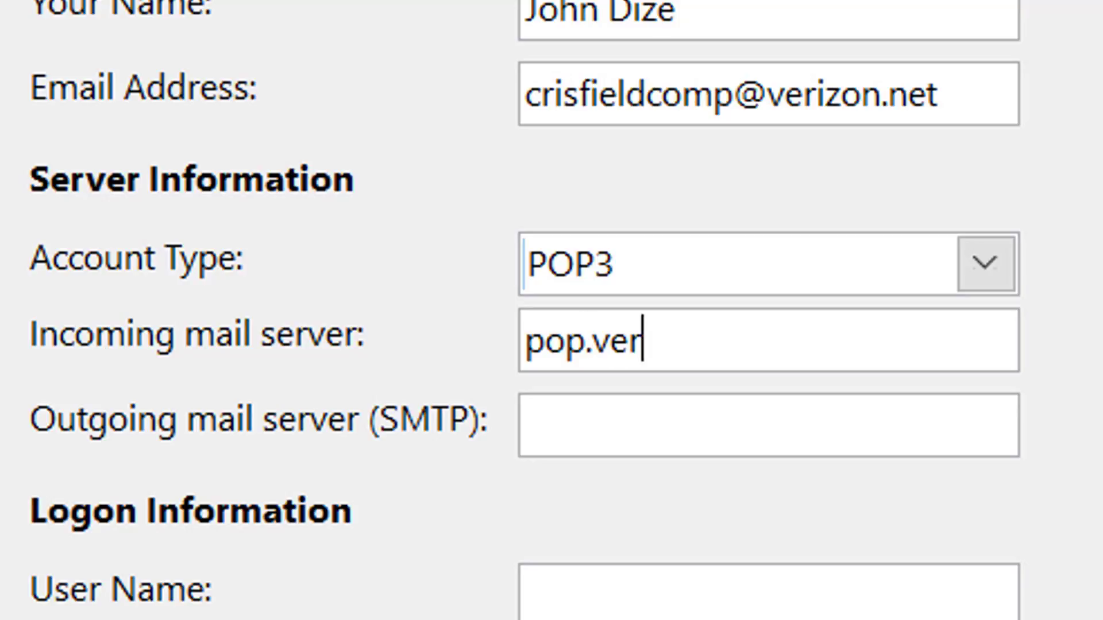
text(izon.net)
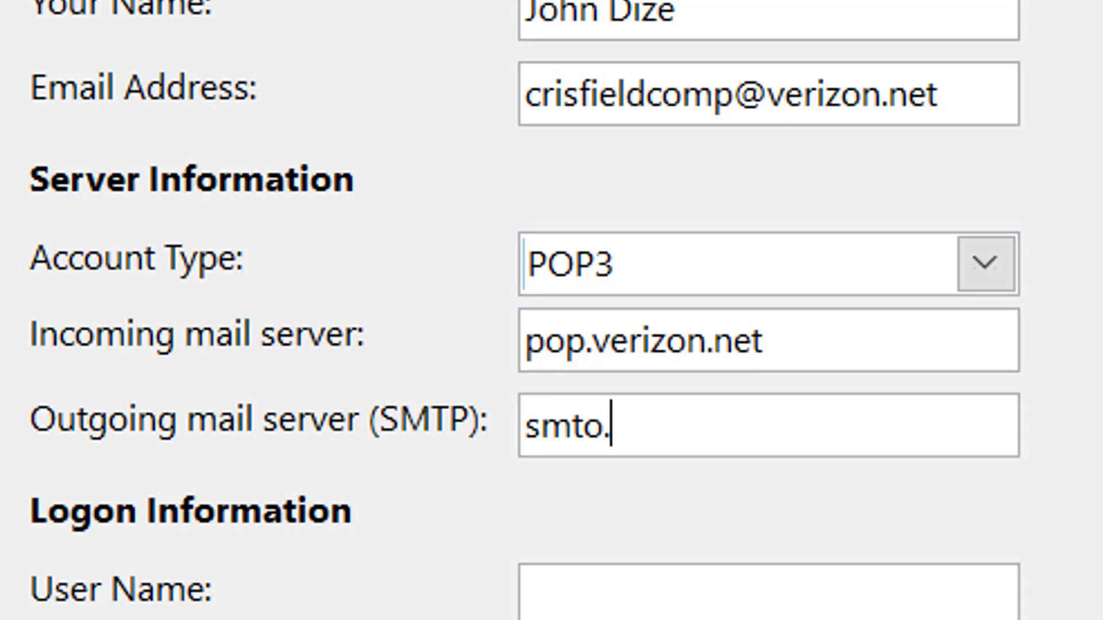
text(smto.verizon.net)
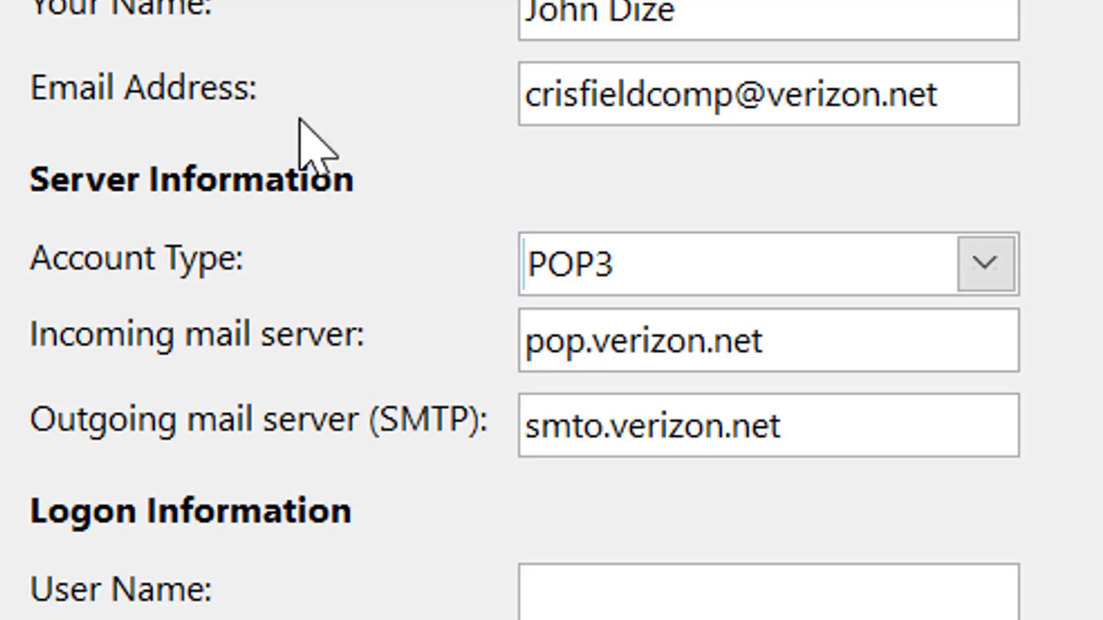
click(604, 428)
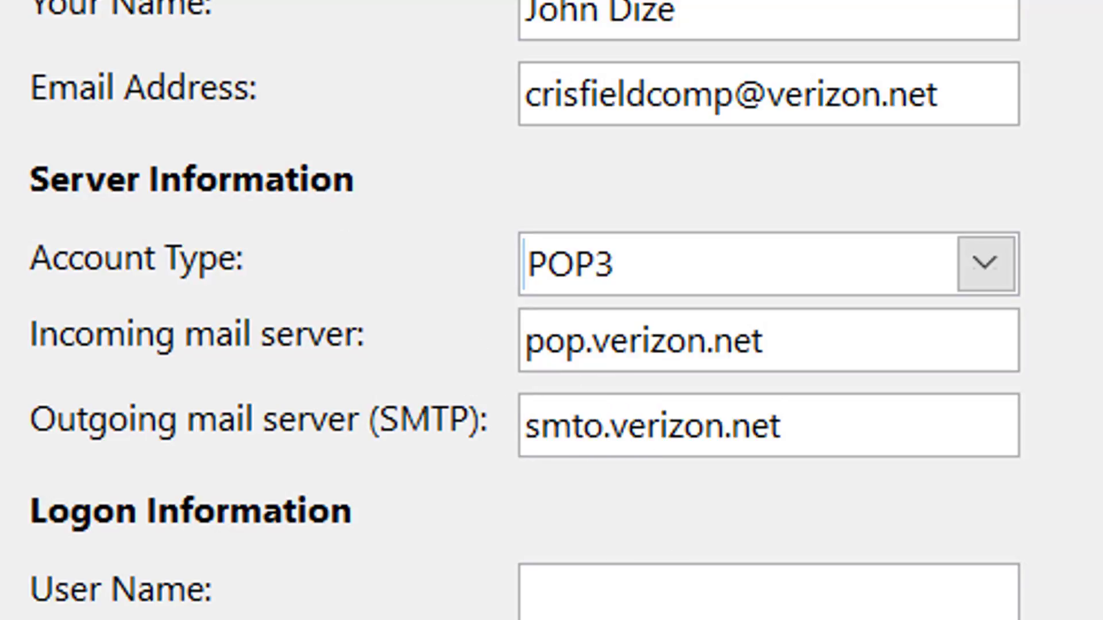
key(BackSpace)
text(p)
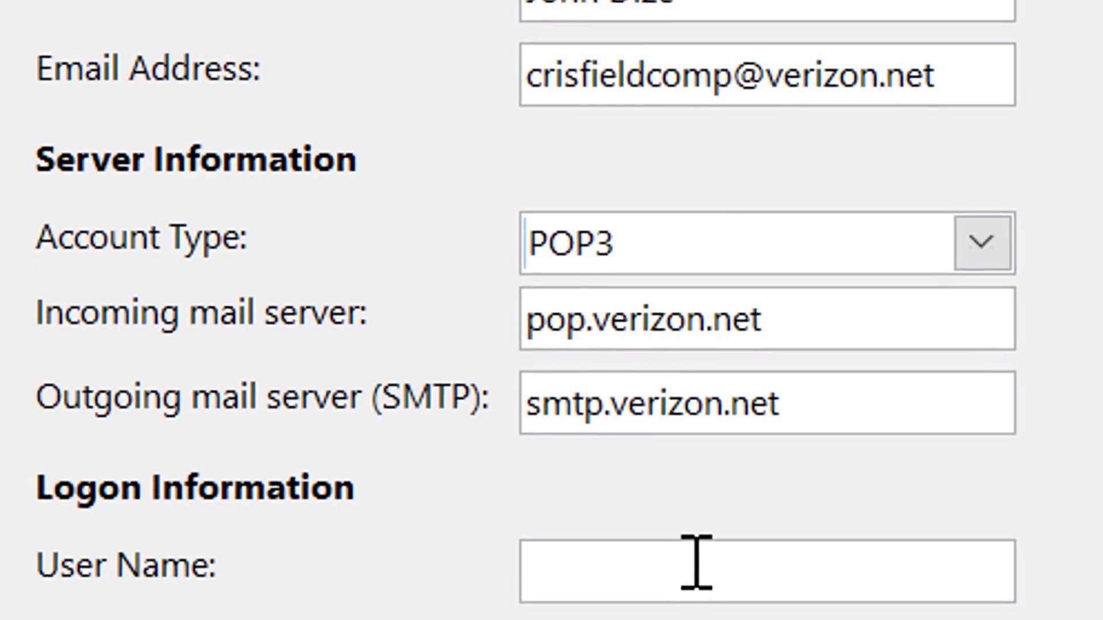
click(696, 592)
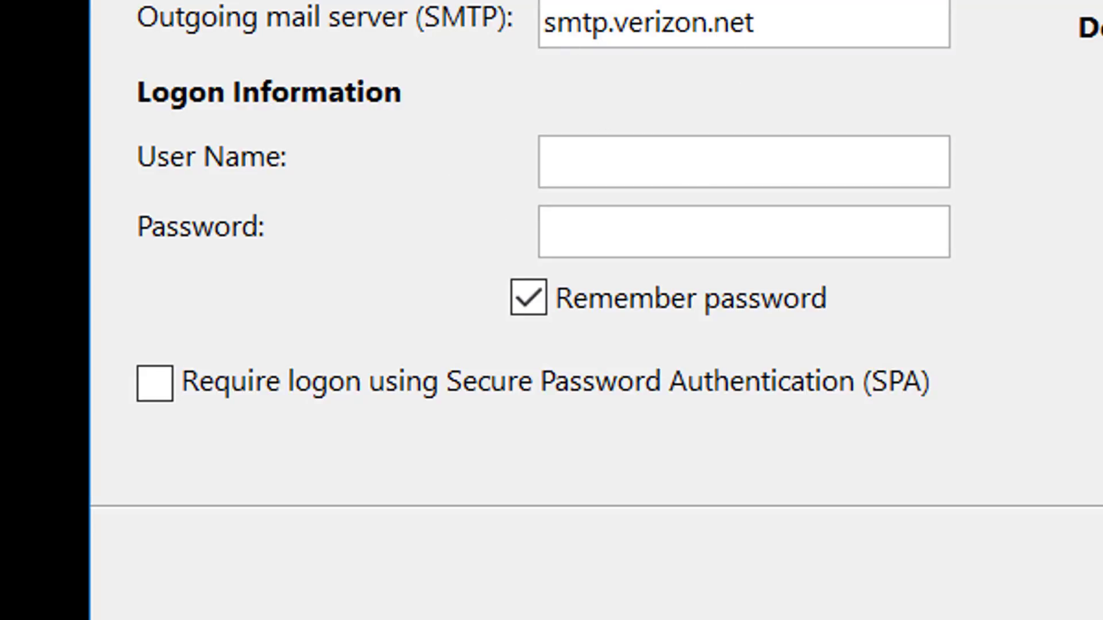
- Paste the account e-mail address as logon user name and enter the account password
key(ctrl+v)
key(shift+Tab)
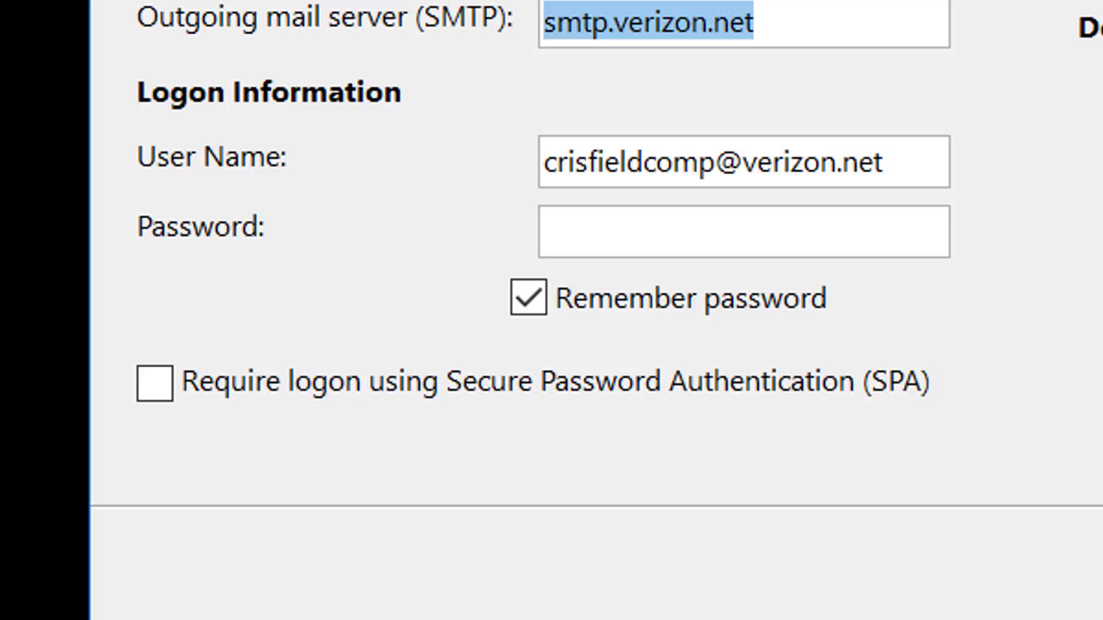
click(879, 172)
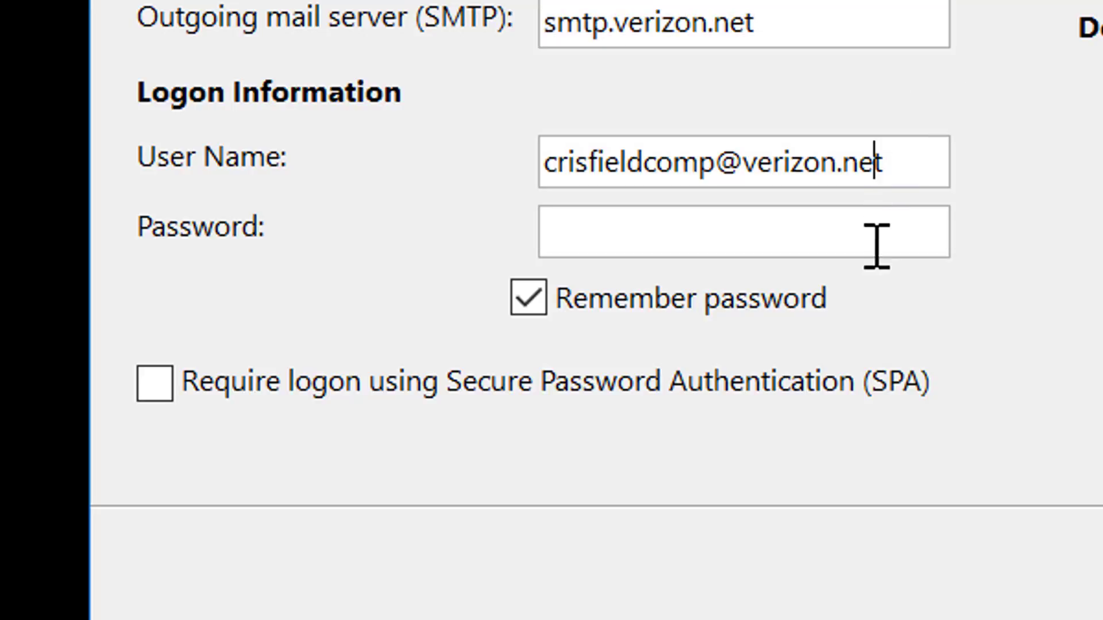
click(876, 242)
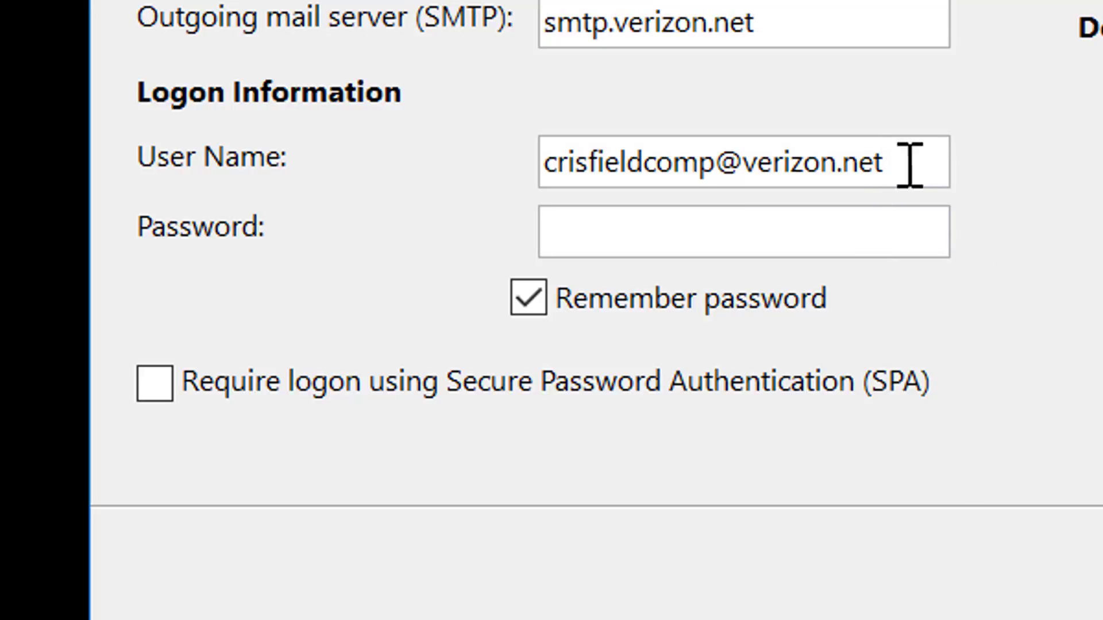
click(750, 253)
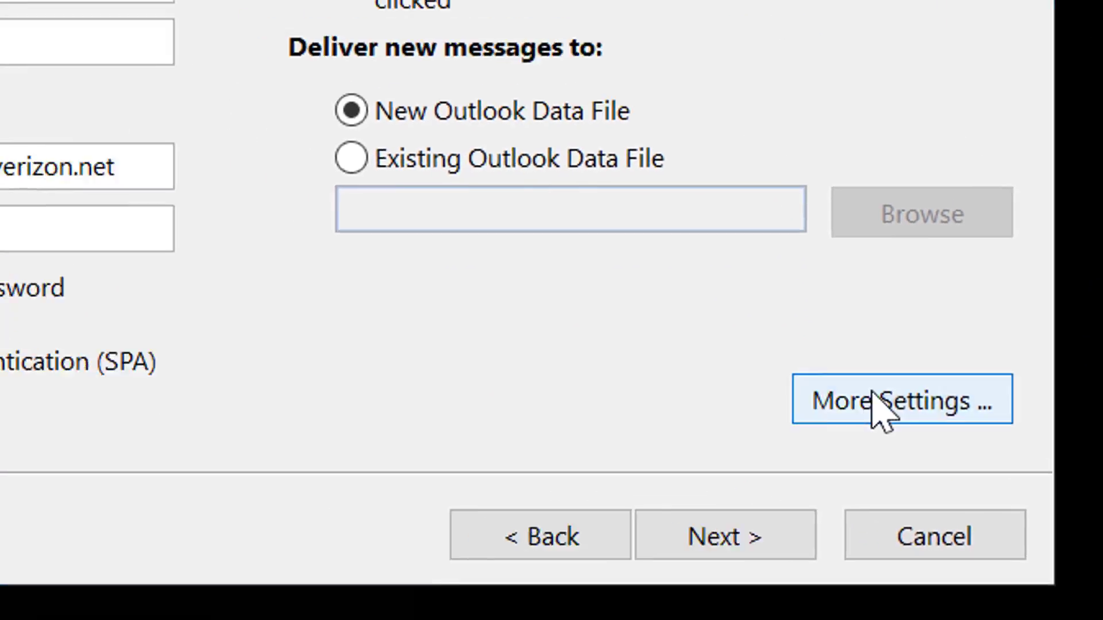
- In More Settings, require authentication for the outgoing SMTP server
click(780, 421)
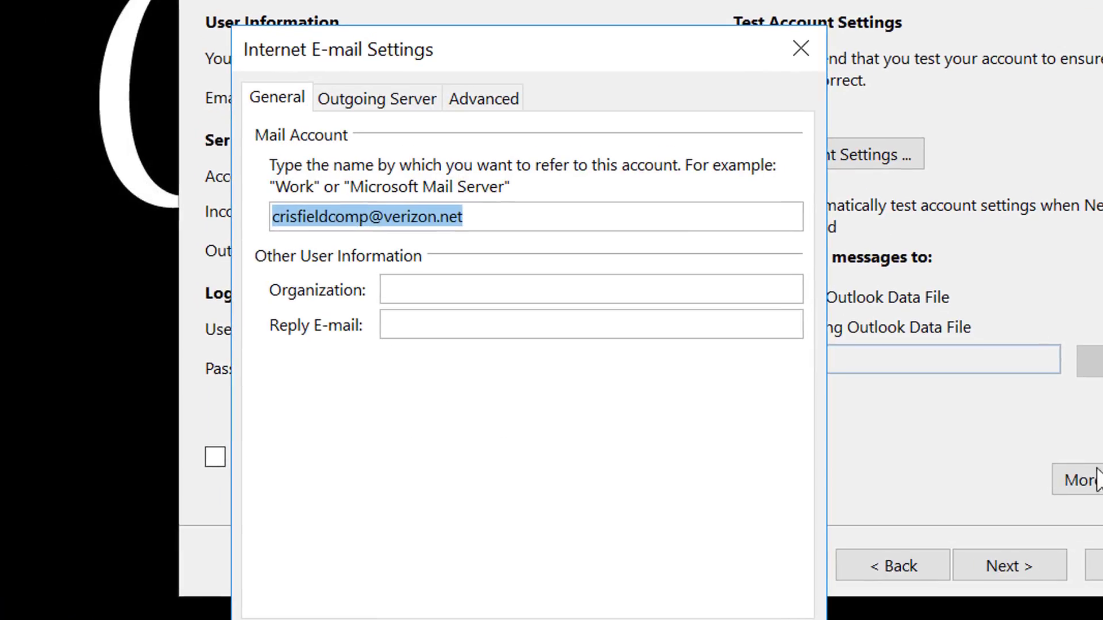
click(428, 101)
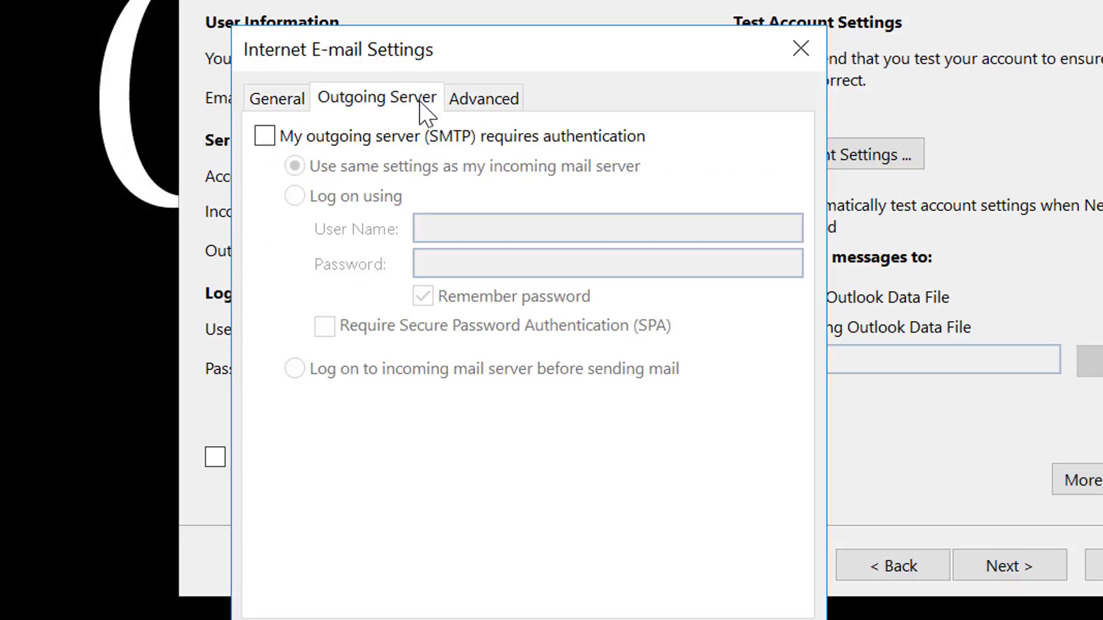
click(319, 138)
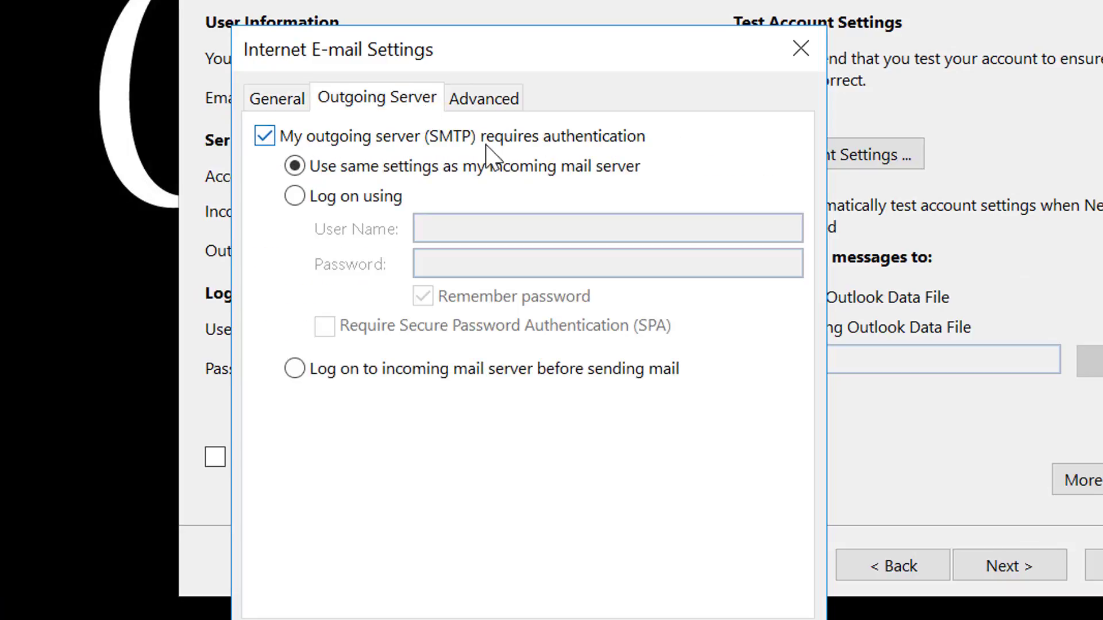
- Use SSL for incoming mail and outgoing port 465 with SSL; remove server copies only when deleted from Deleted Items
click(493, 102)
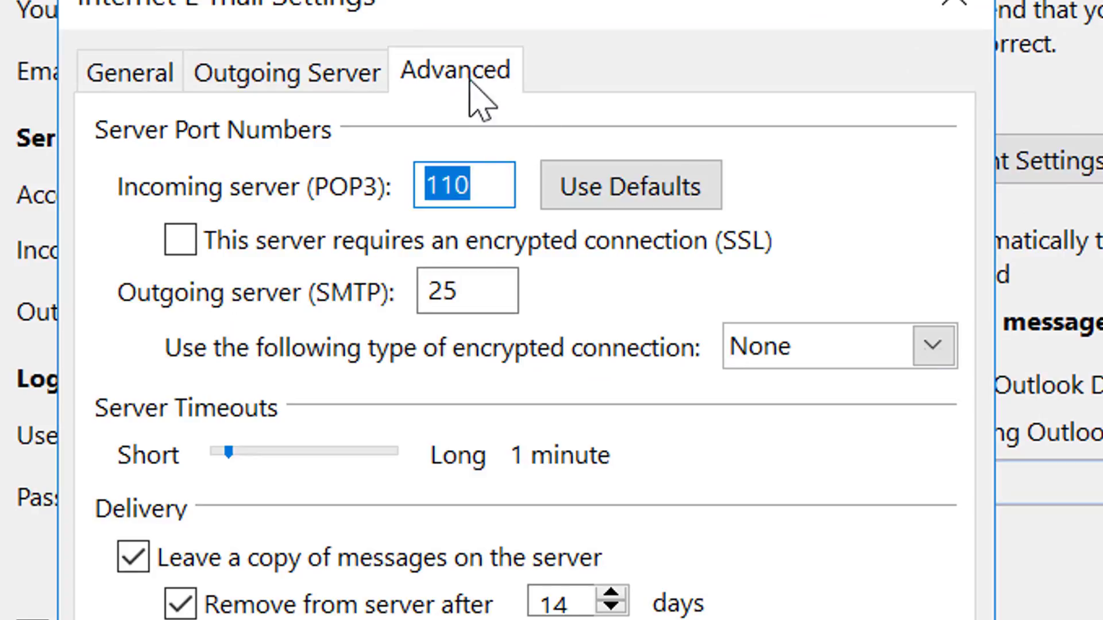
click(215, 244)
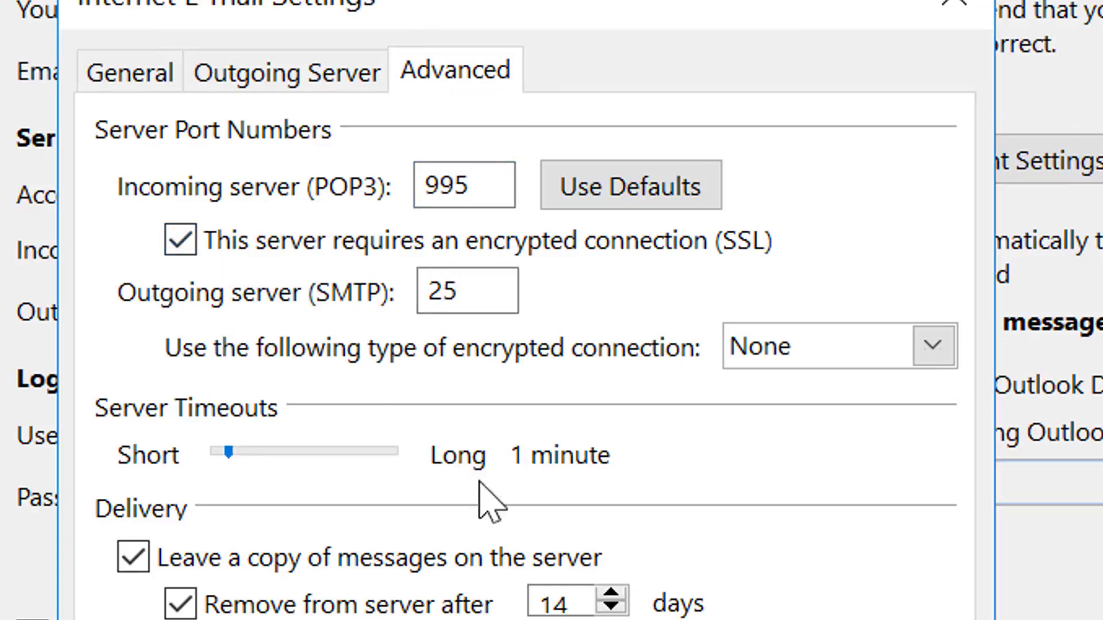
click(810, 354)
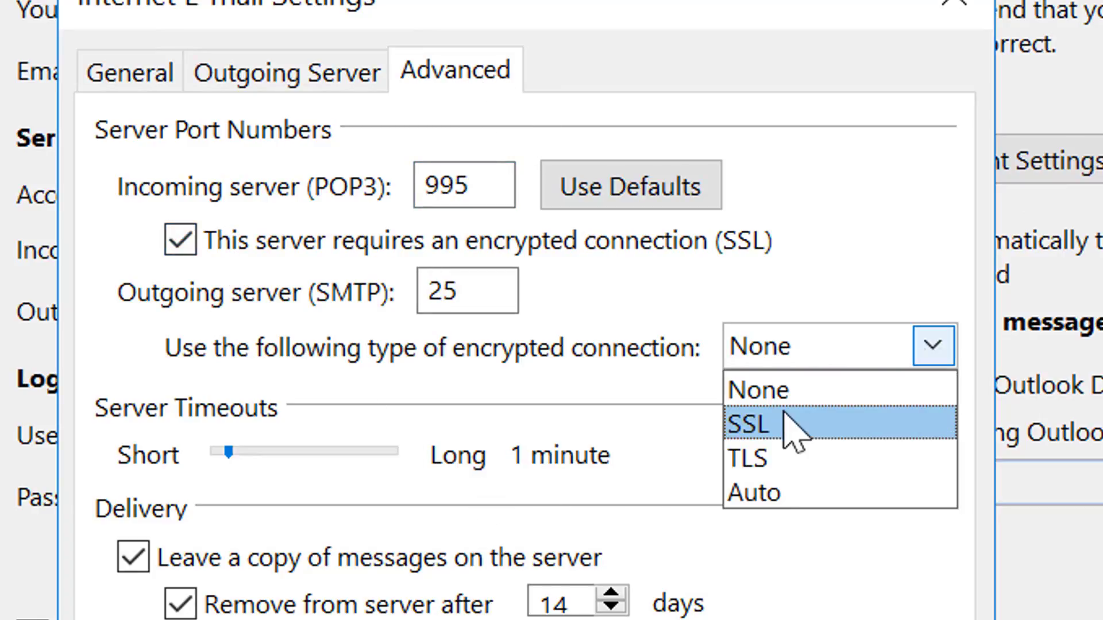
click(787, 425)
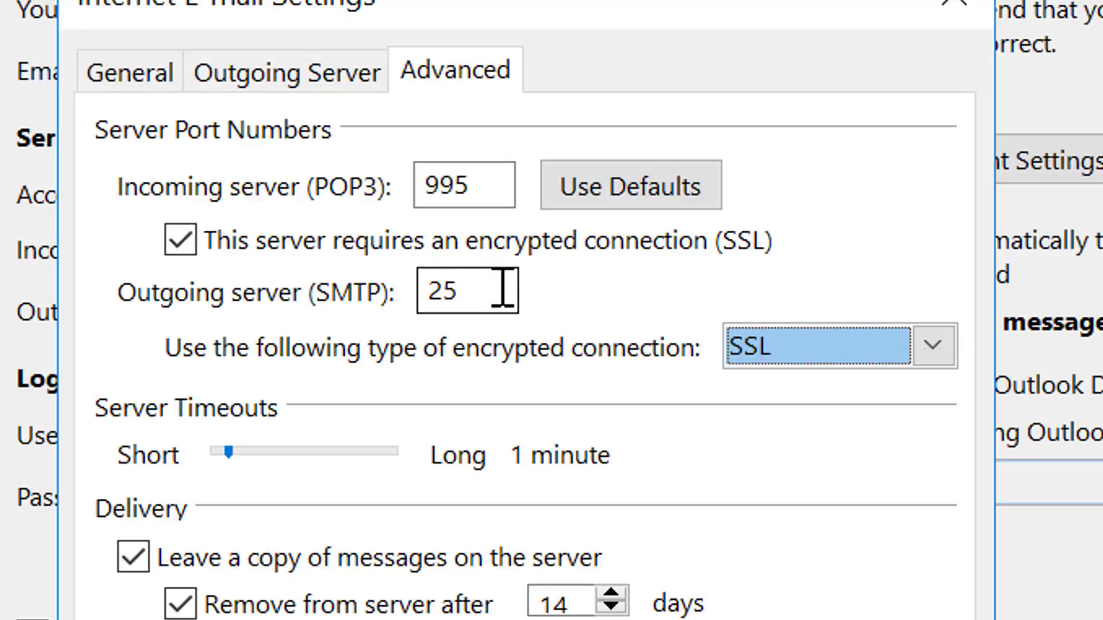
double_click(500, 288)
text(4)
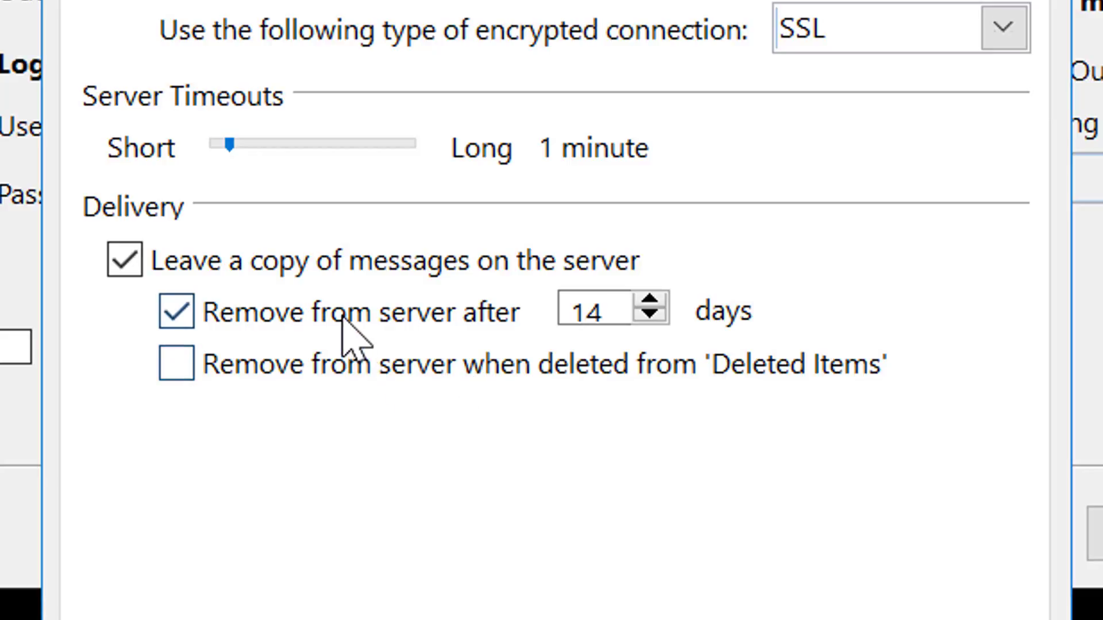
click(344, 321)
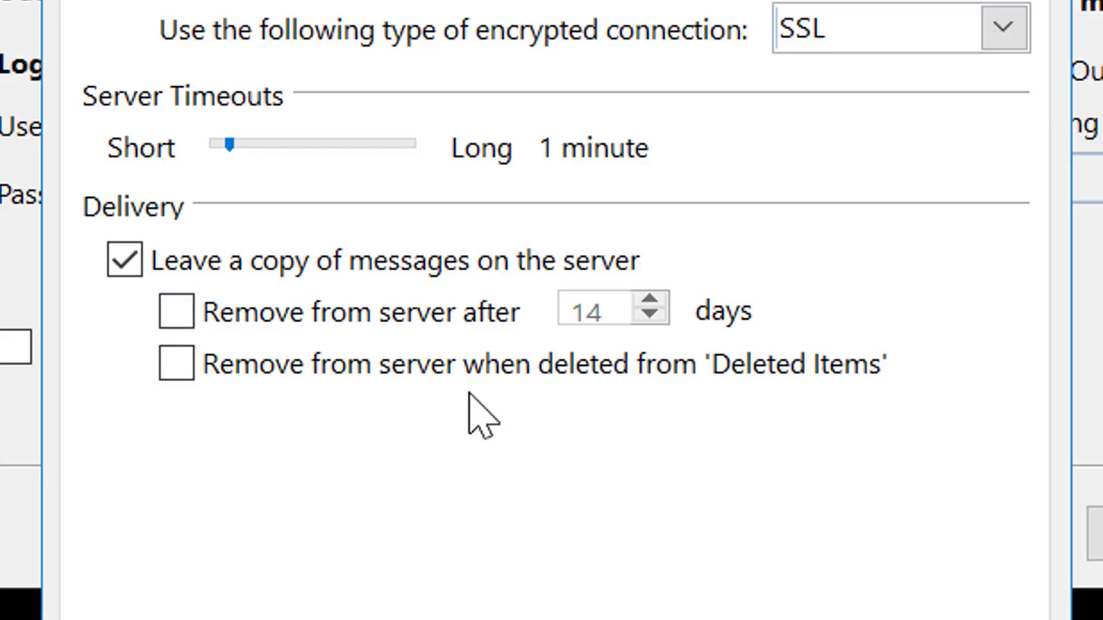
click(450, 374)
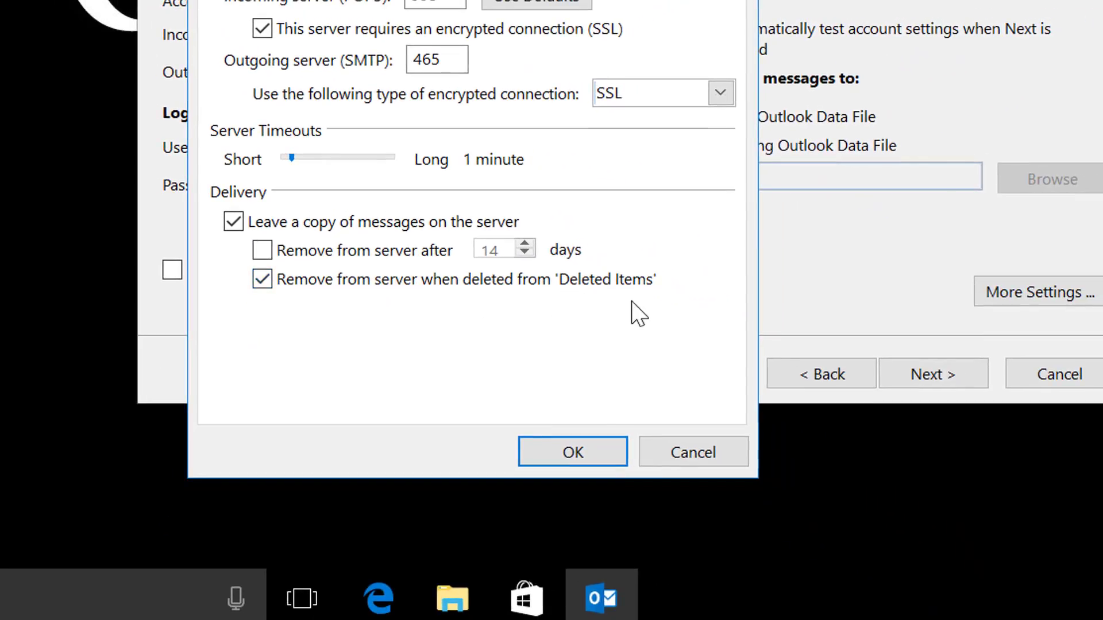
- Save the extra settings, run the account tests until both pass, and finish the wizard
click(580, 452)
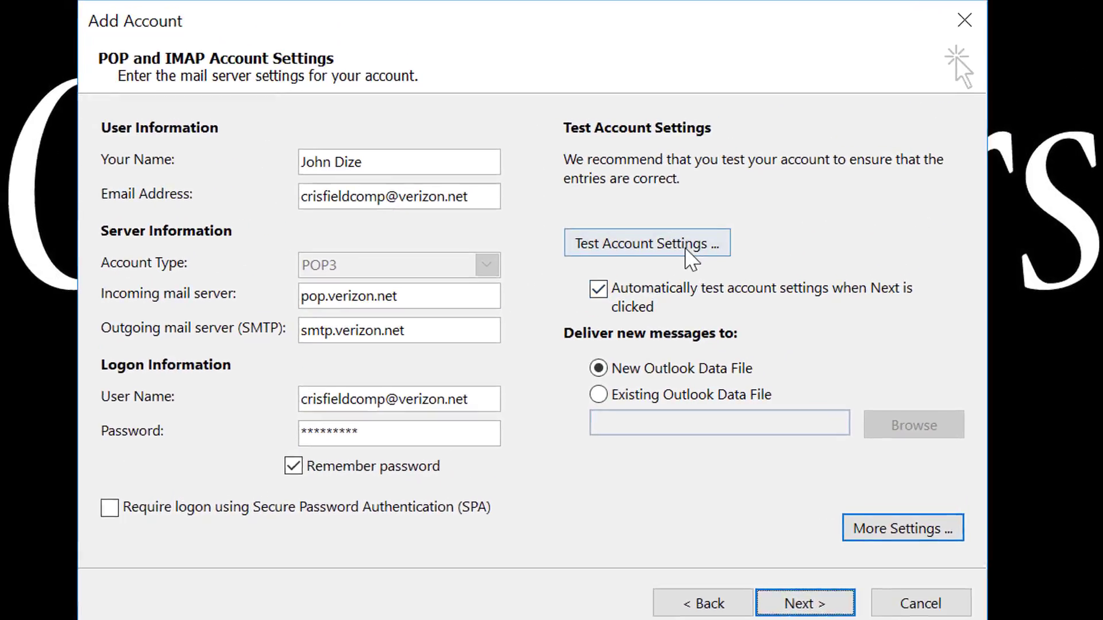
click(677, 190)
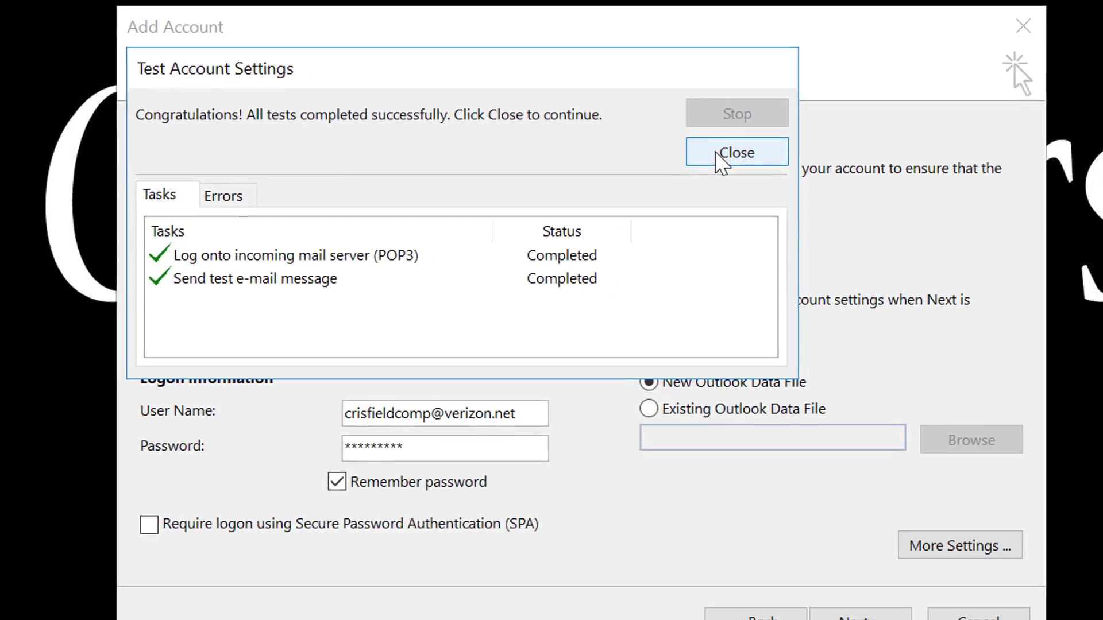
click(921, 201)
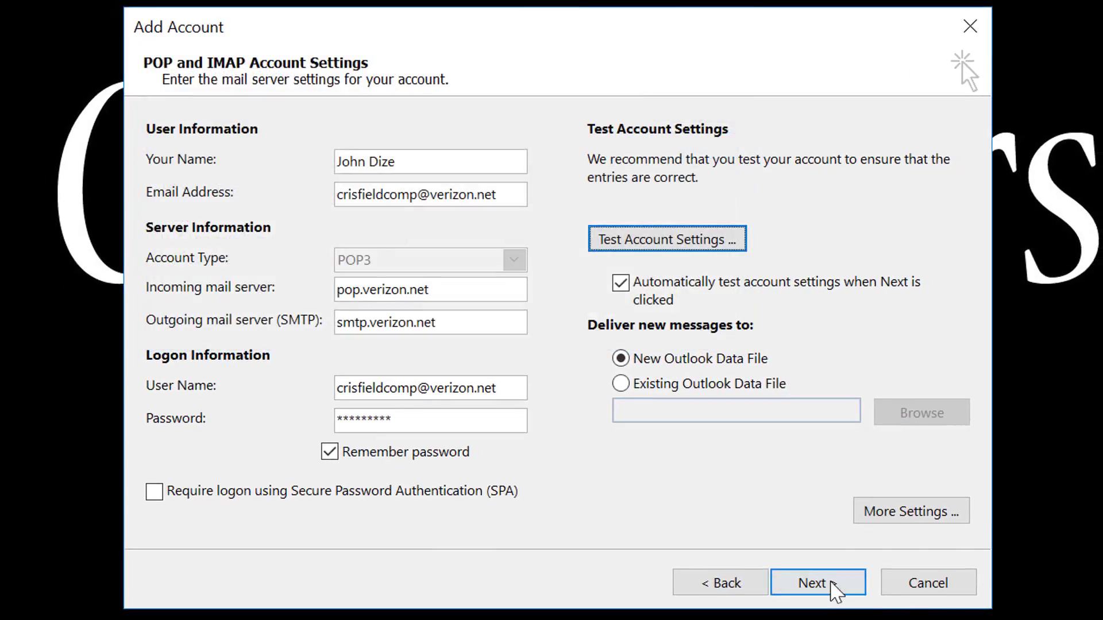
click(815, 583)
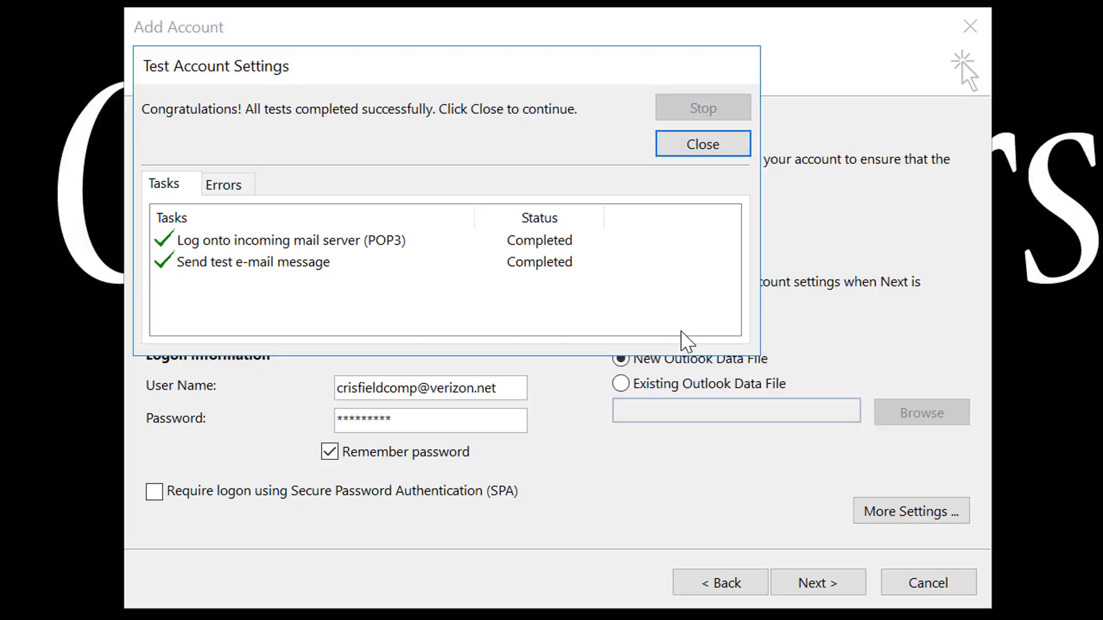
click(702, 145)
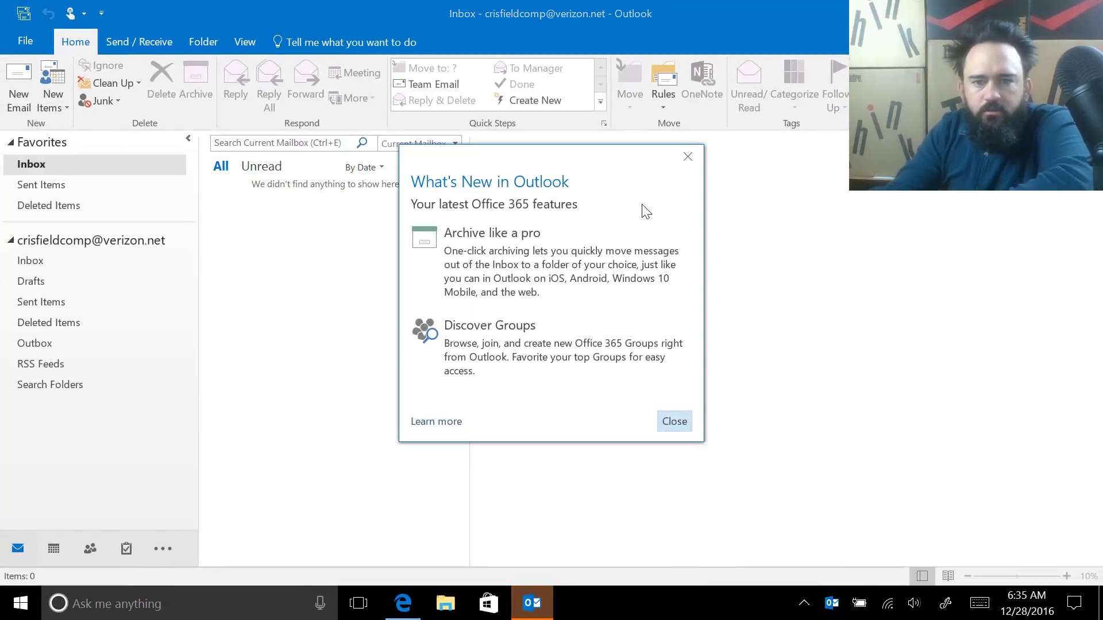
- Dismiss the What's New overview and accept the Office licence agreement
click(663, 425)
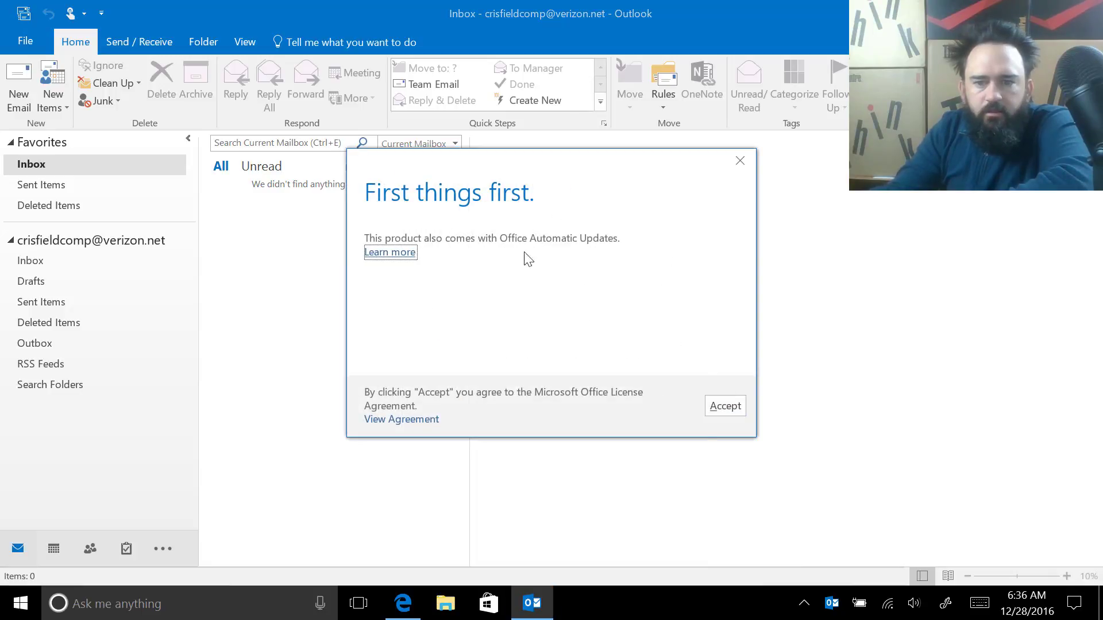
click(728, 406)
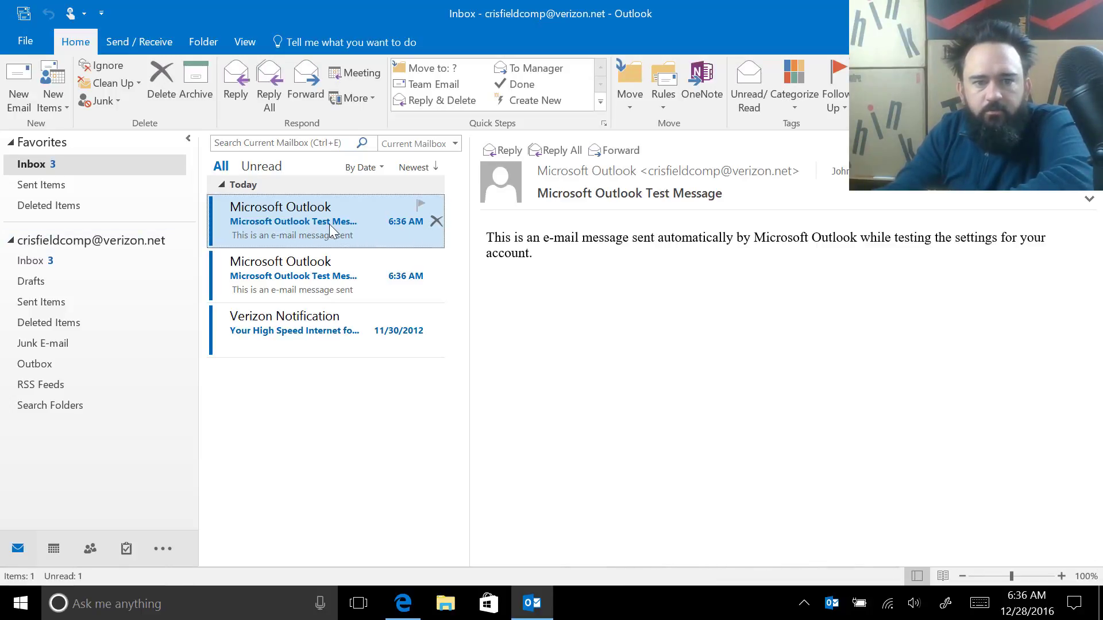
- Open the Verizon Notification about High Speed Internet for Business in the reading pane
click(332, 328)
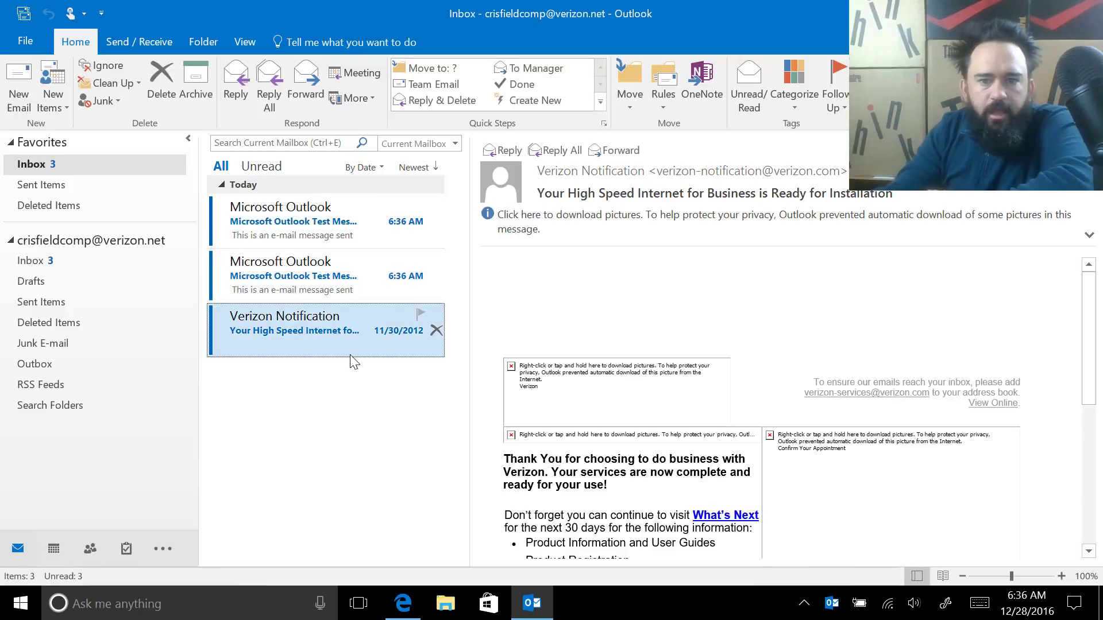